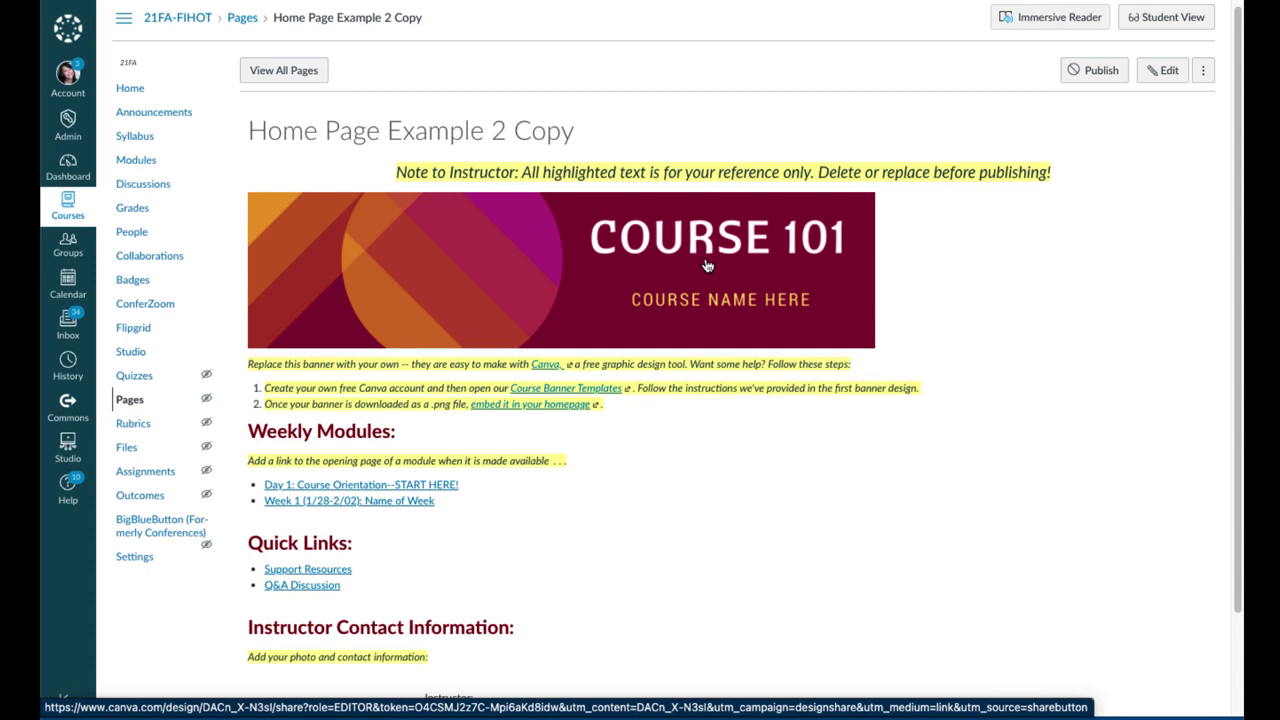
Step: Edit the Home Page Example 2 Copy page and enlarge the content editor area
{"action": "left_click", "coordinate": [1165, 74]}
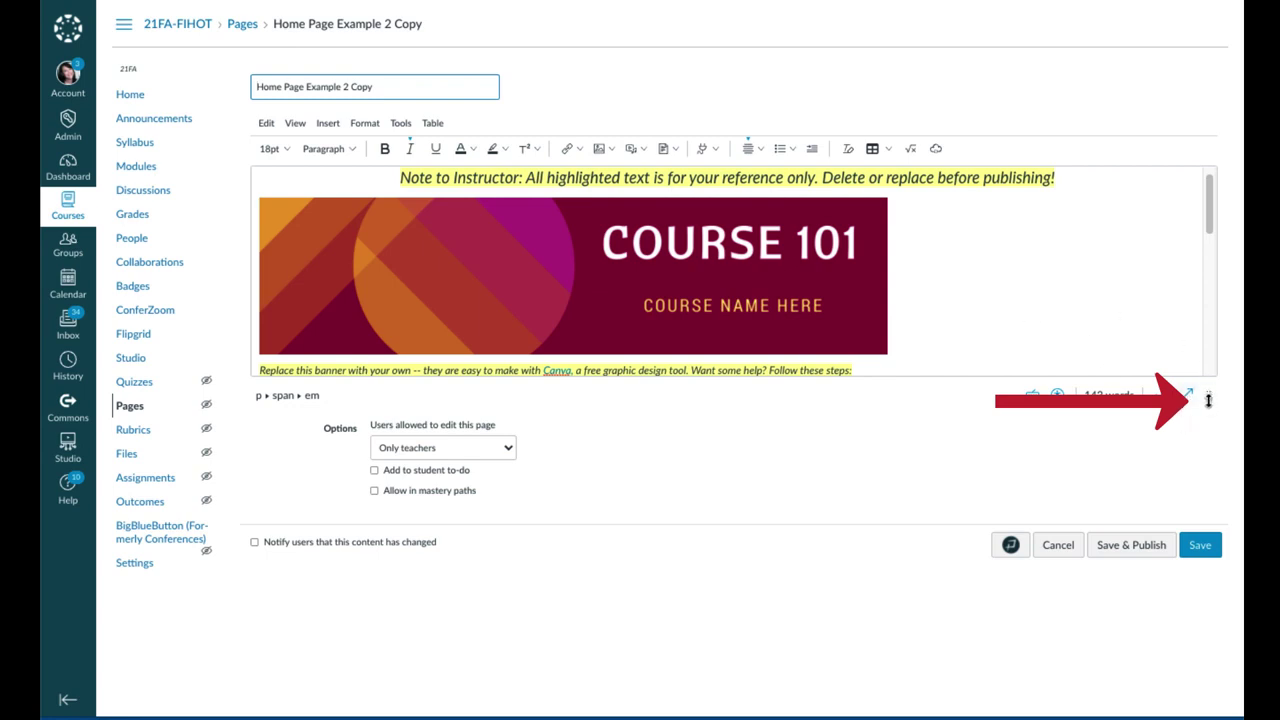
{"action": "left_click_drag", "start_coordinate": [1208, 395], "coordinate": [1204, 613]}
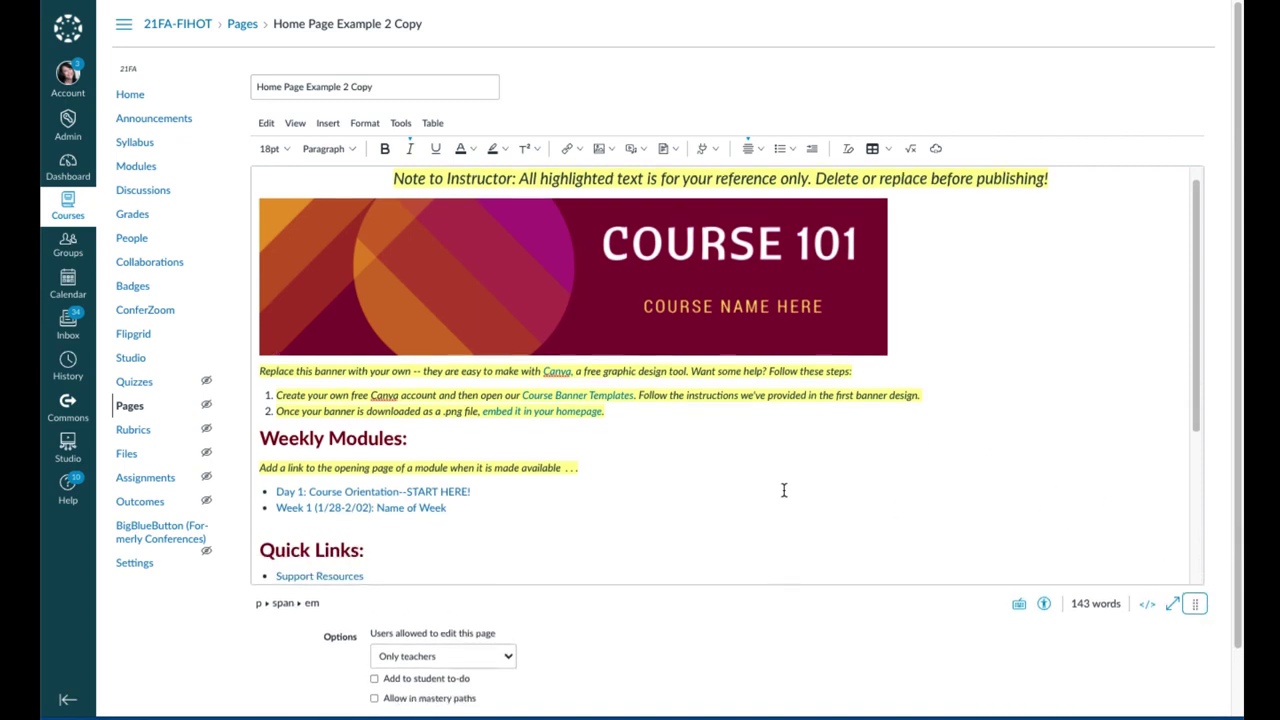
{"action": "scroll", "coordinate": [781, 490], "scroll_direction": "up", "scroll_amount": 1}
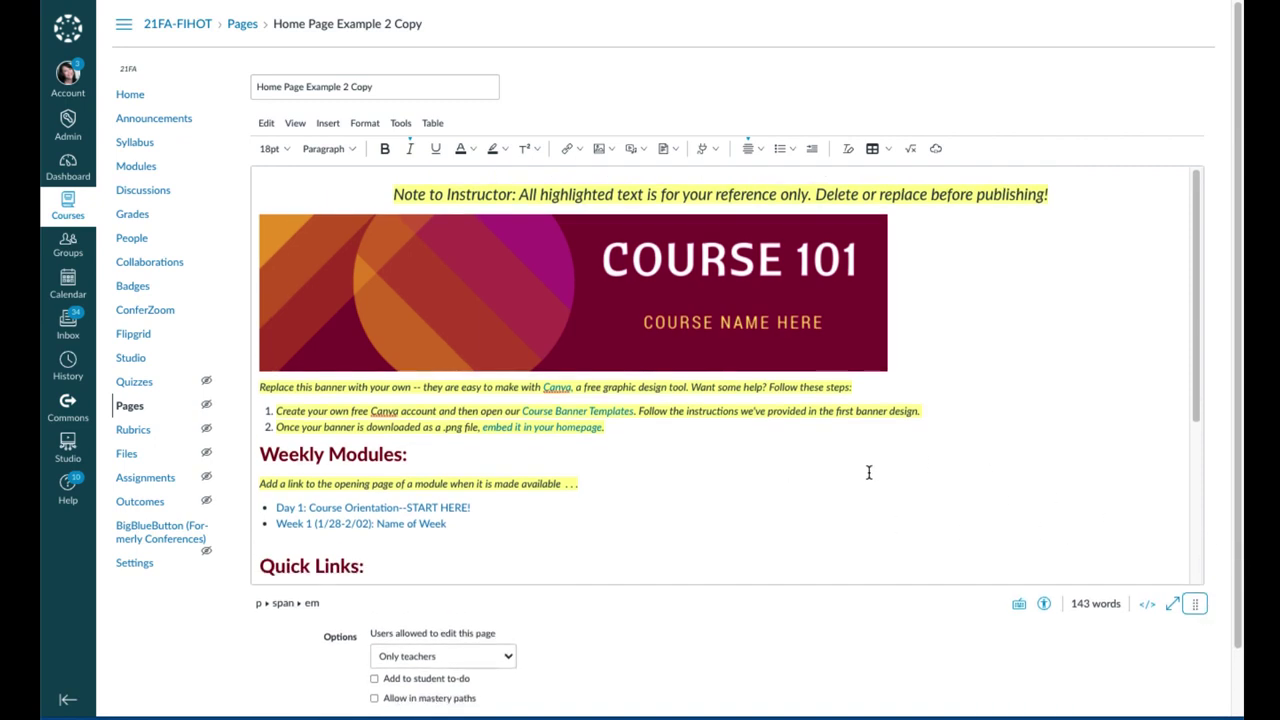
Step: Delete the COURSE 101 template banner image from the page content
{"action": "left_click", "coordinate": [604, 297]}
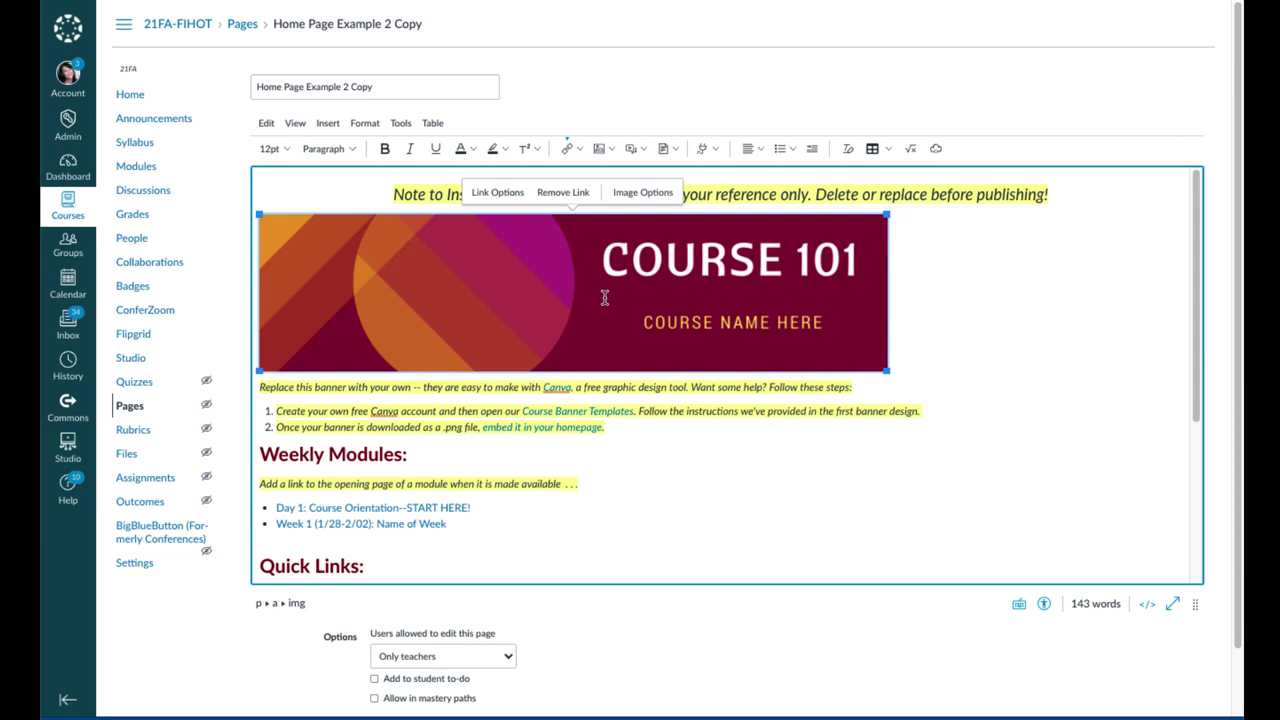
{"action": "key", "text": "Delete"}
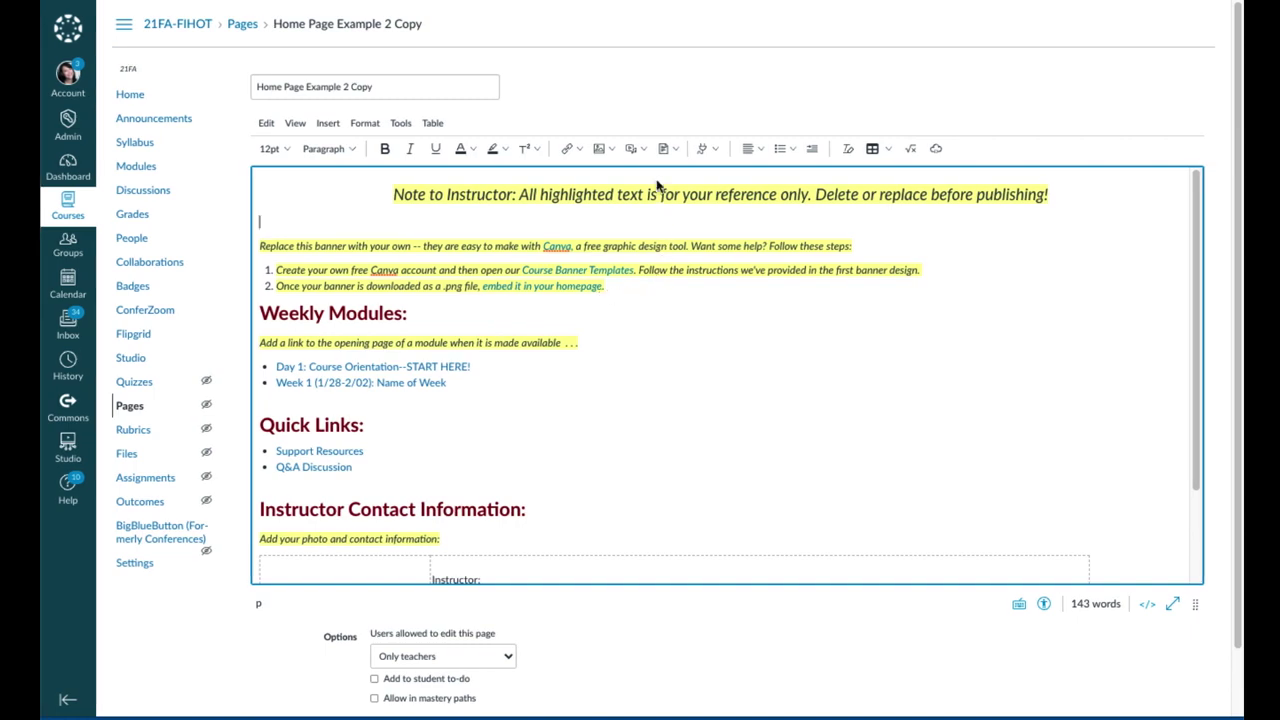
Step: Load 'Home page banner template (1).png' from Downloads into the Upload Image dialog
{"action": "left_click", "coordinate": [611, 149]}
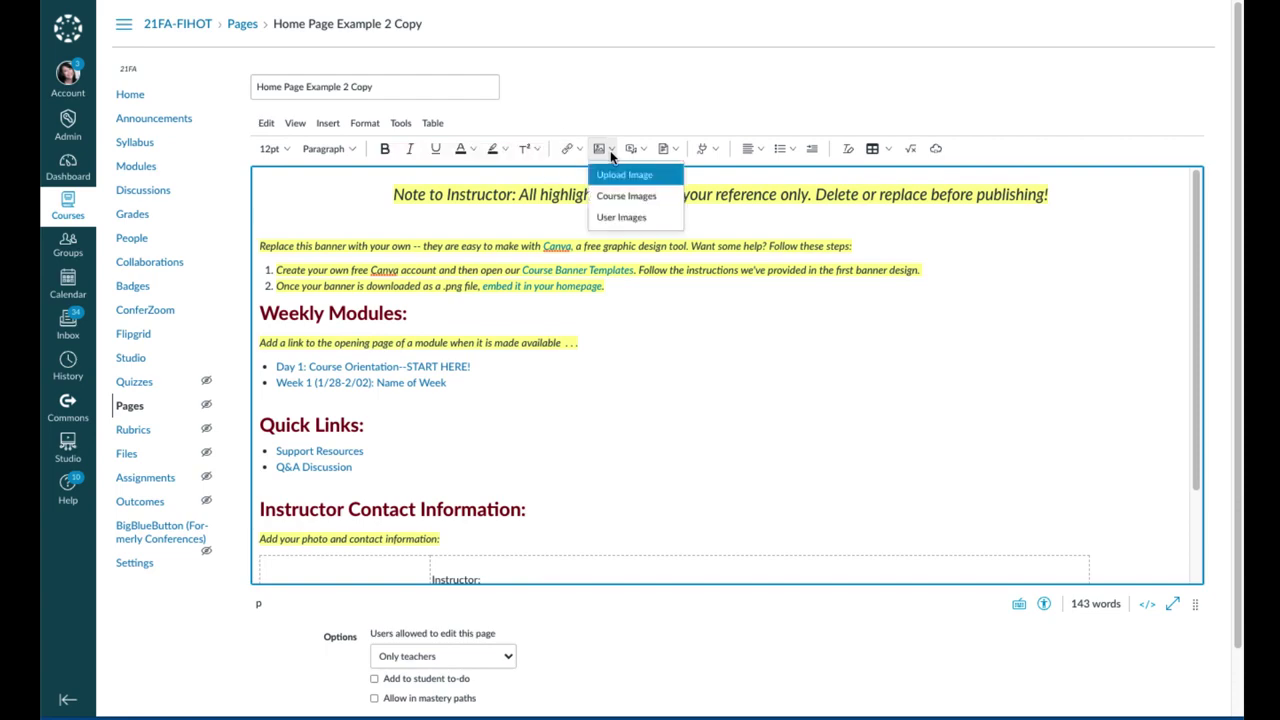
{"action": "left_click", "coordinate": [662, 183]}
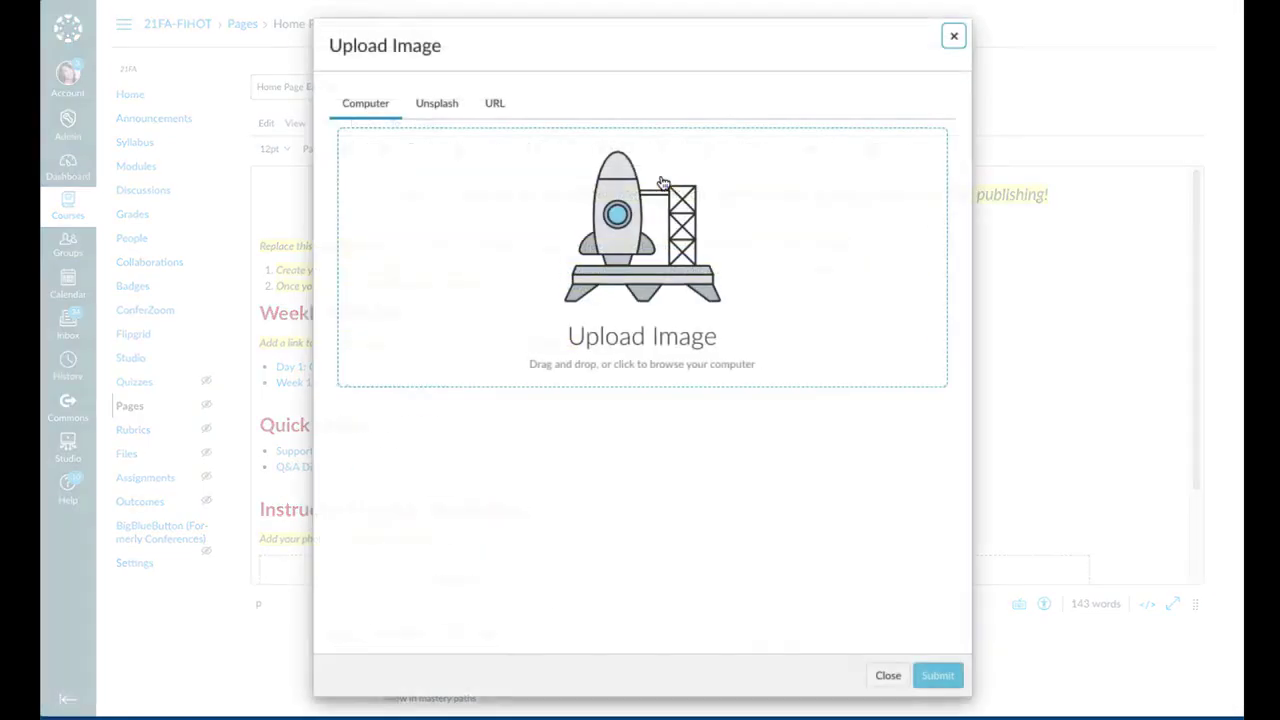
{"action": "left_click", "coordinate": [645, 336]}
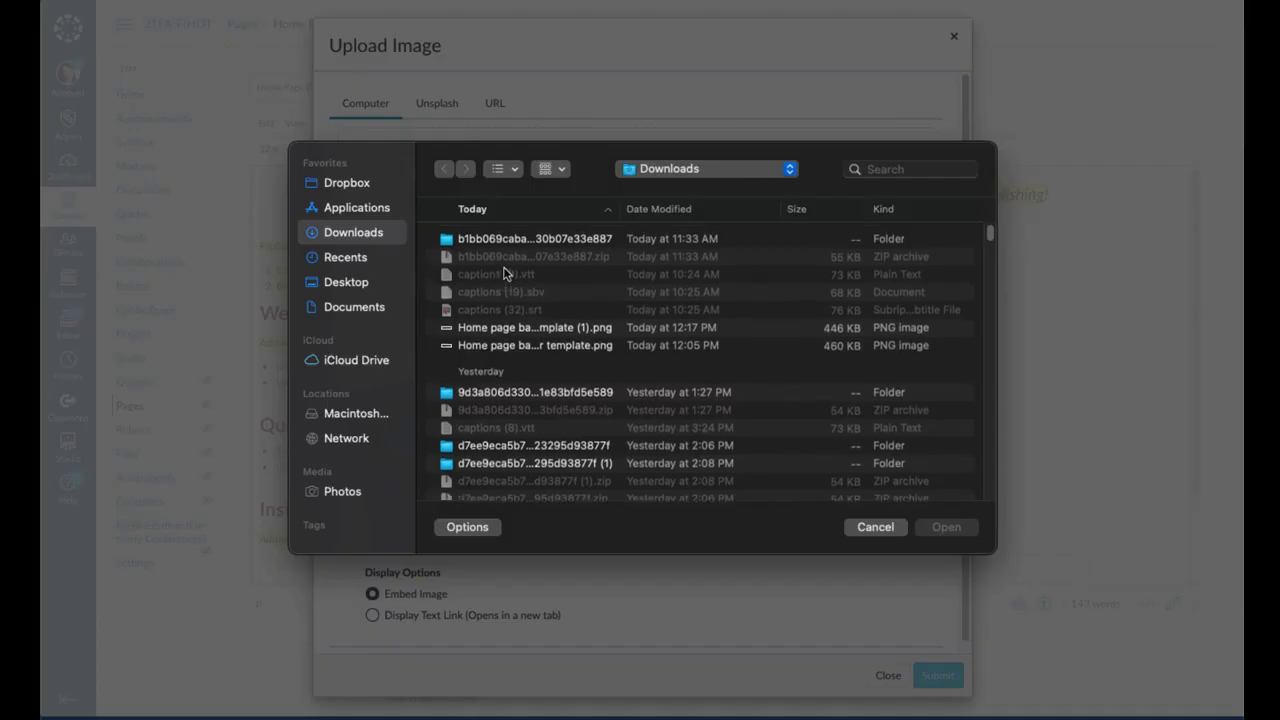
{"action": "left_click", "coordinate": [577, 326]}
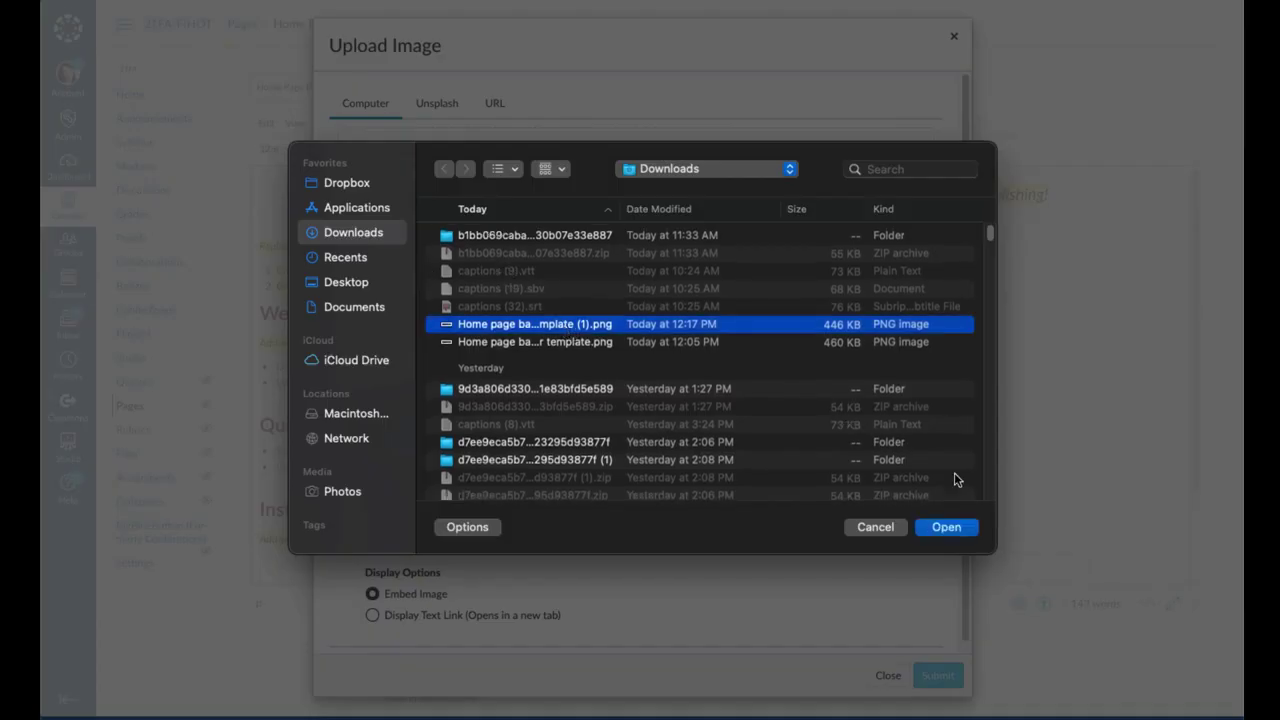
{"action": "left_click", "coordinate": [946, 527]}
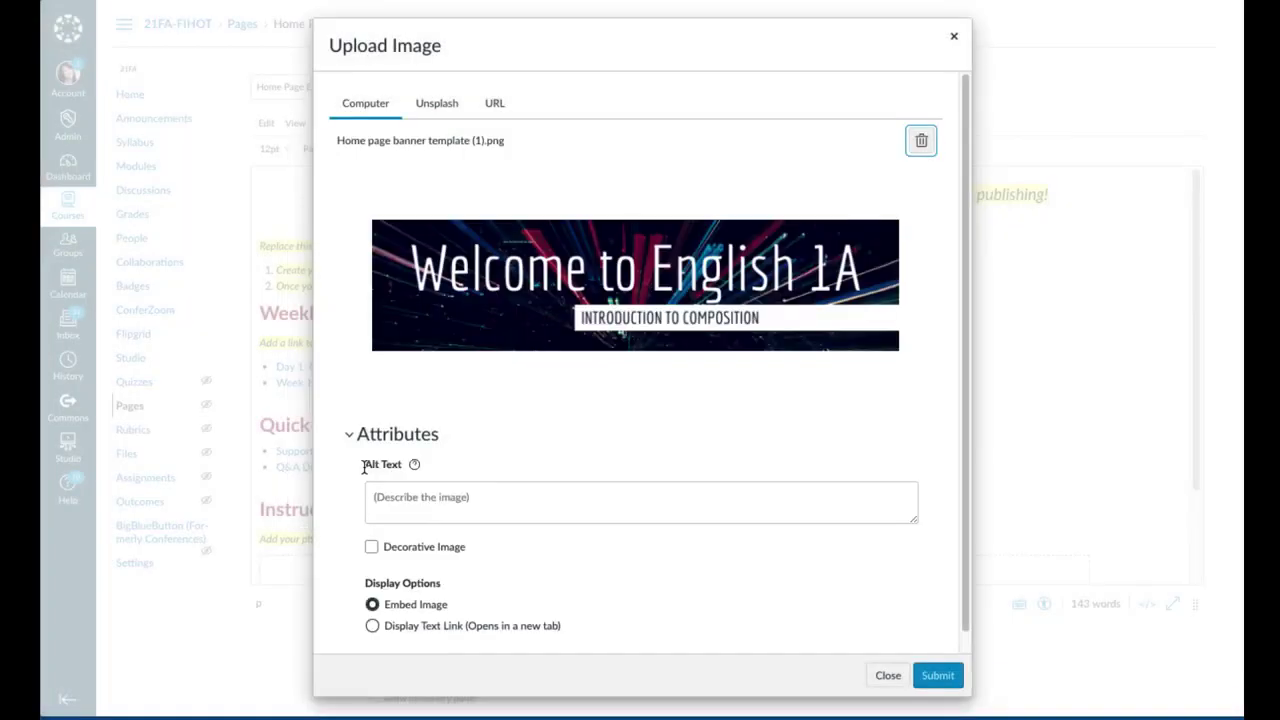
Step: Insert the banner with alt text 'Welcome to English 1A: Introduction to Composition'
{"action": "left_click_drag", "start_coordinate": [364, 465], "coordinate": [399, 467]}
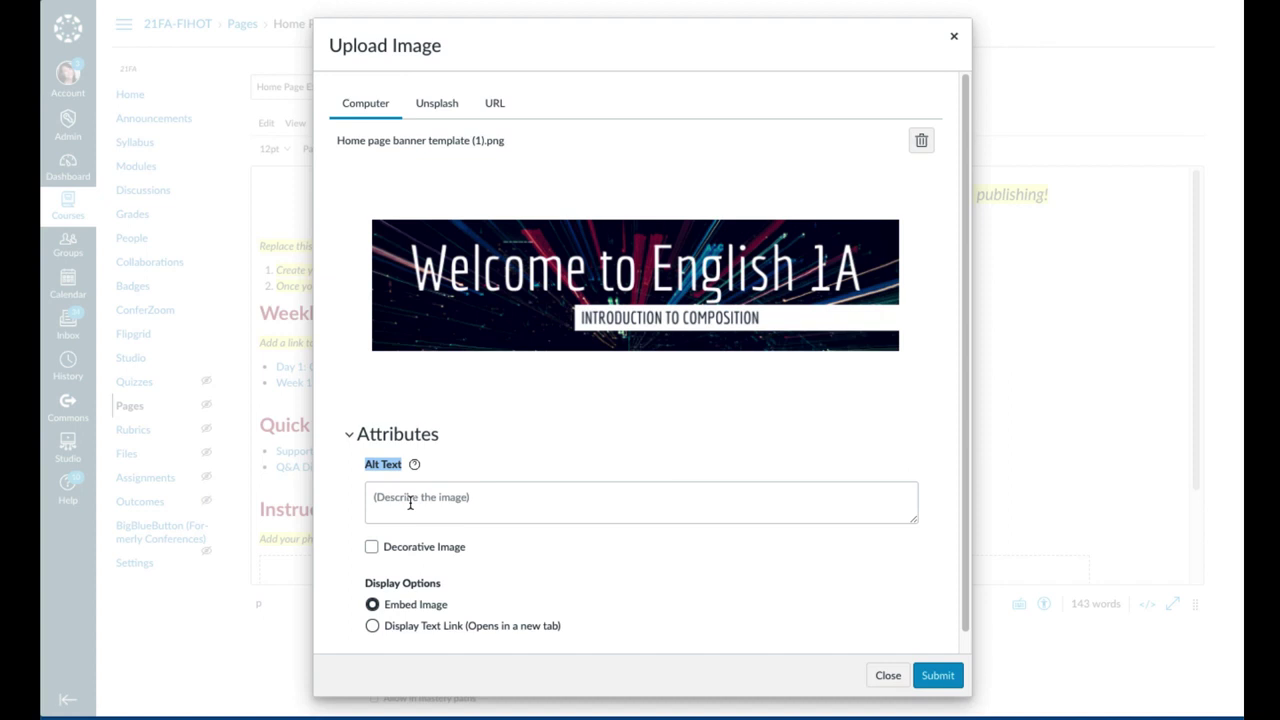
{"action": "left_click", "coordinate": [409, 503]}
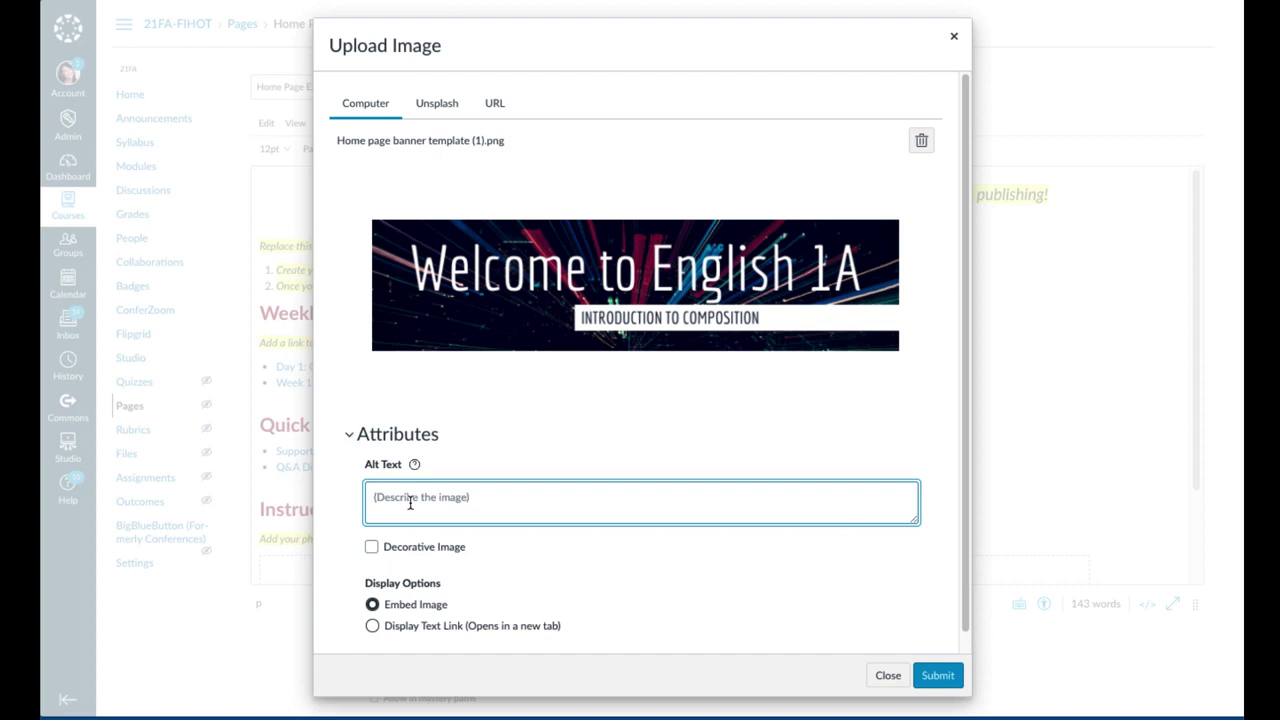
{"action": "type", "text": "We"}
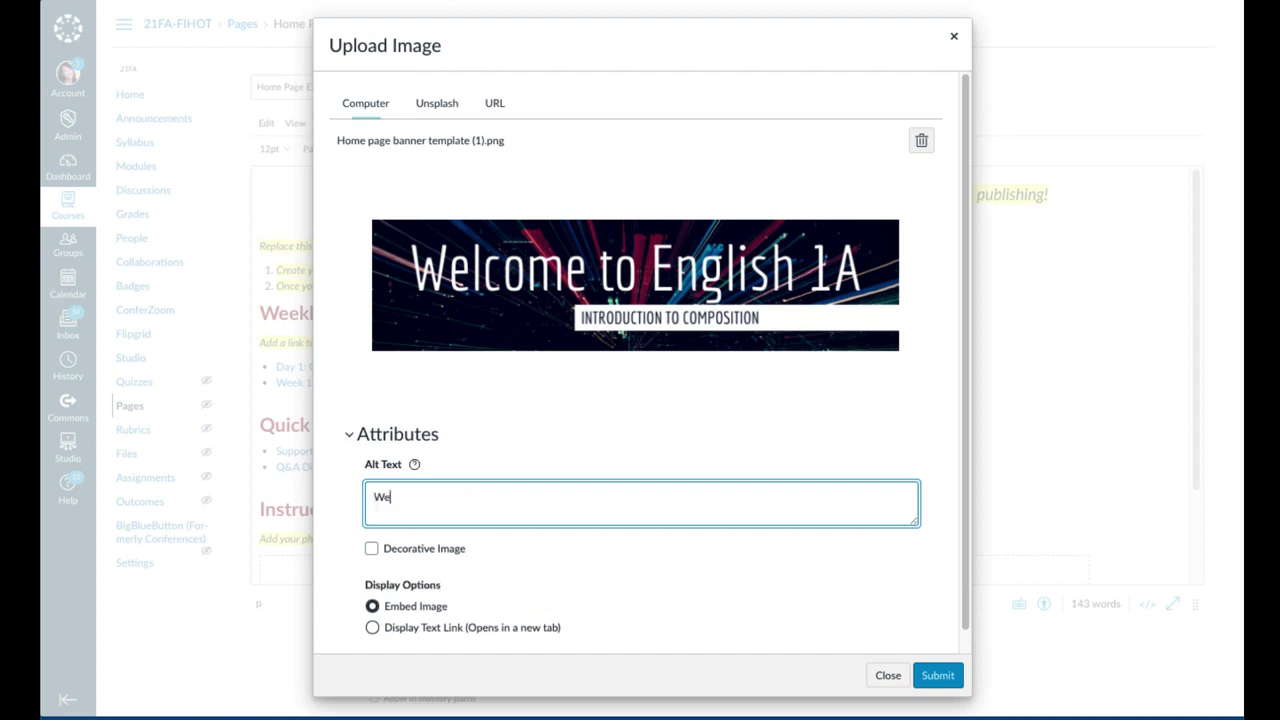
{"action": "type", "text": "lcome to English 1A"}
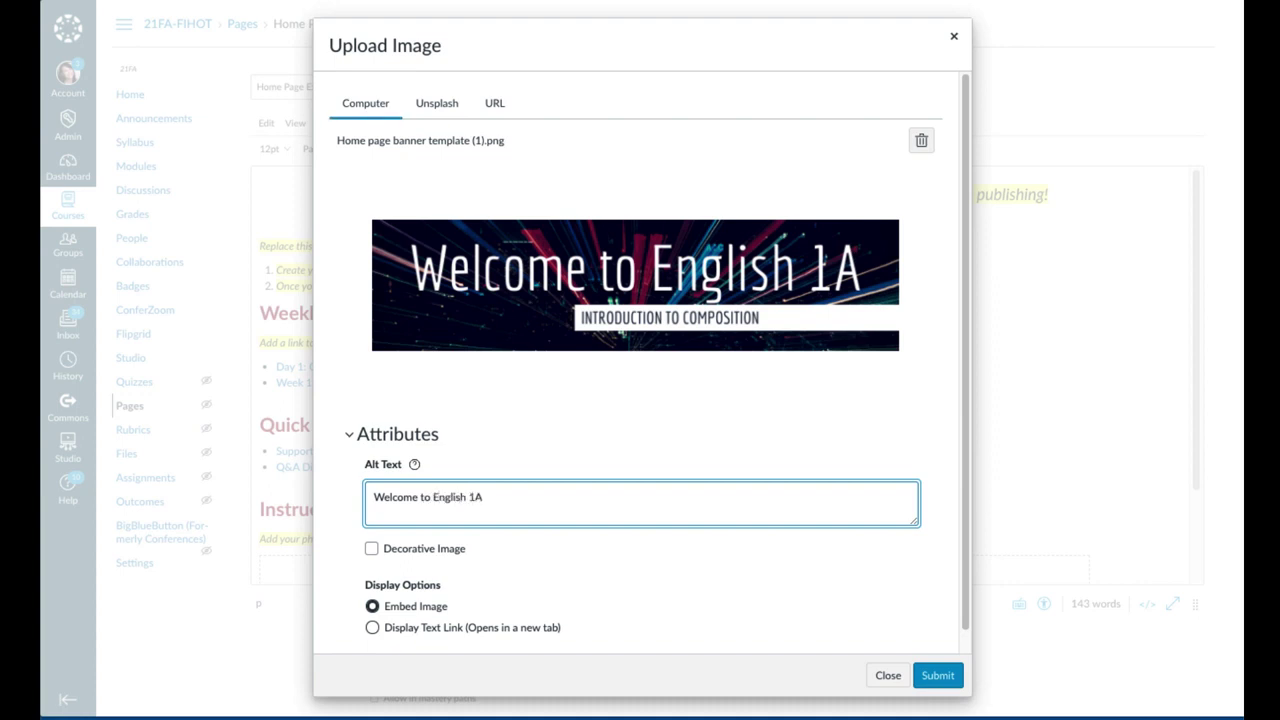
{"action": "type", "text": ": Introduction to Composition"}
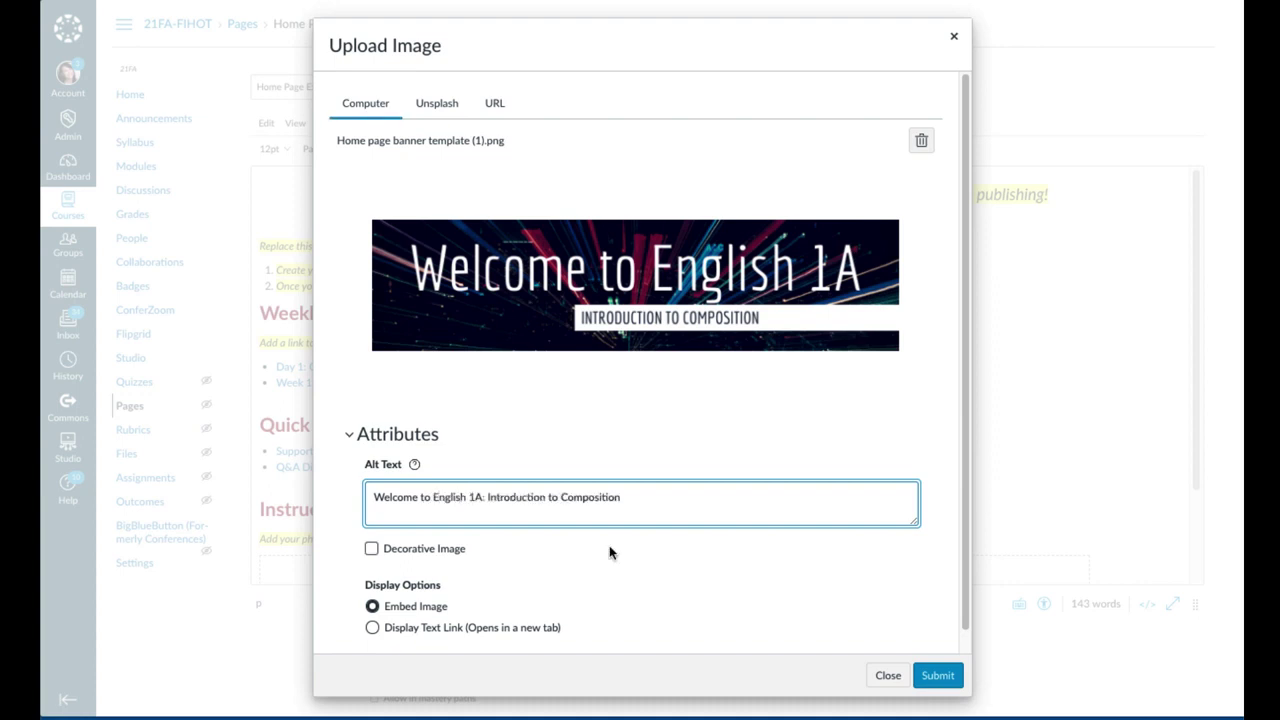
{"action": "left_click", "coordinate": [937, 676]}
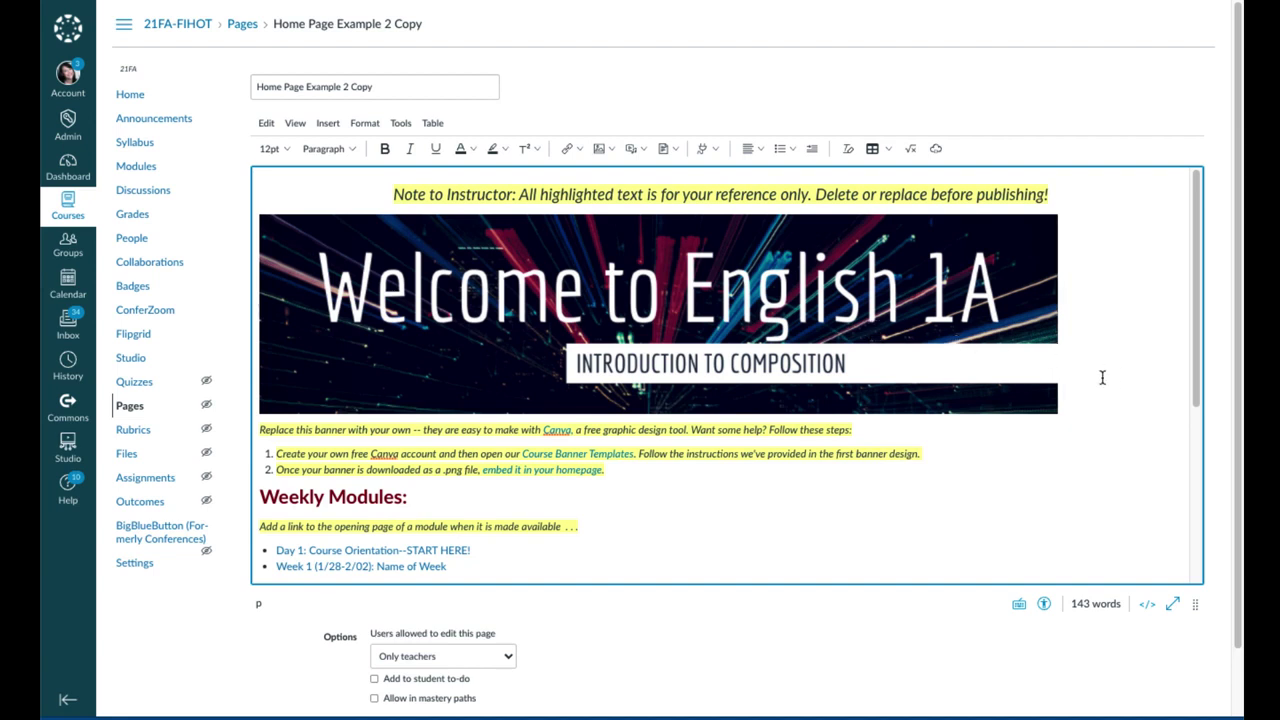
Step: Save the edited home page and make the browser window narrower
{"action": "scroll", "coordinate": [1063, 394], "scroll_direction": "down", "scroll_amount": 5}
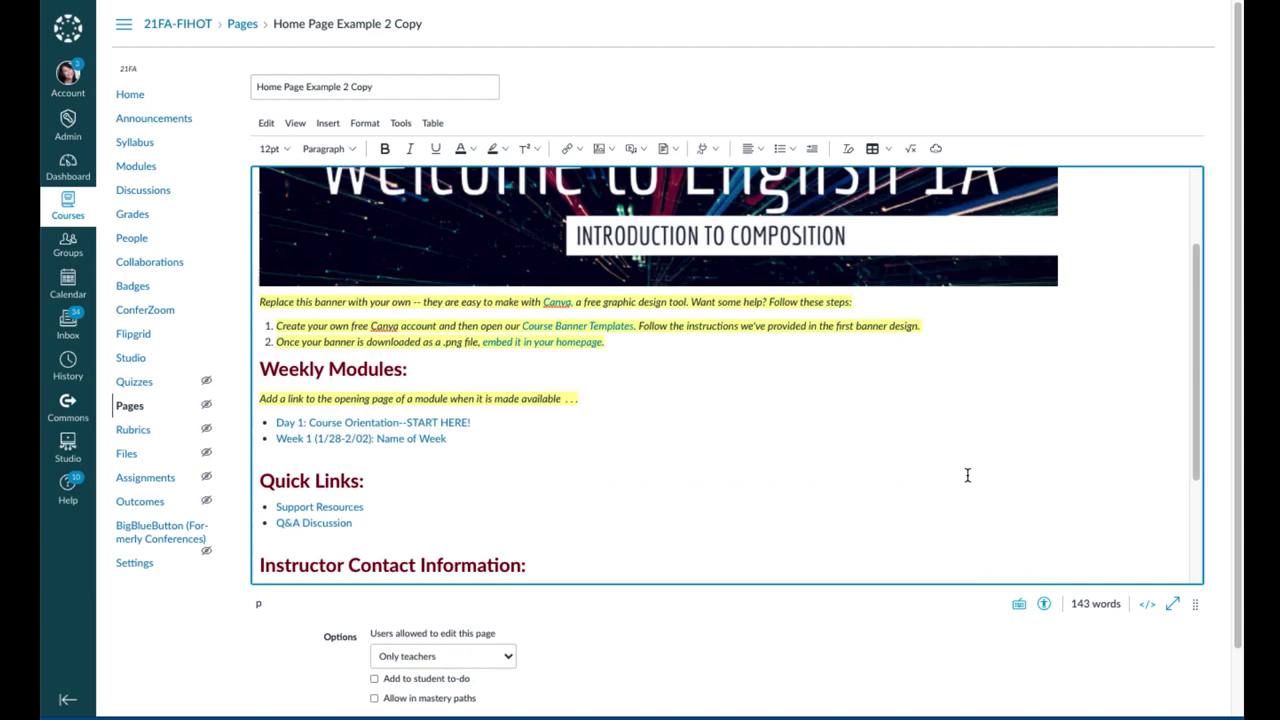
{"action": "scroll", "coordinate": [1000, 640], "scroll_direction": "down", "scroll_amount": 1}
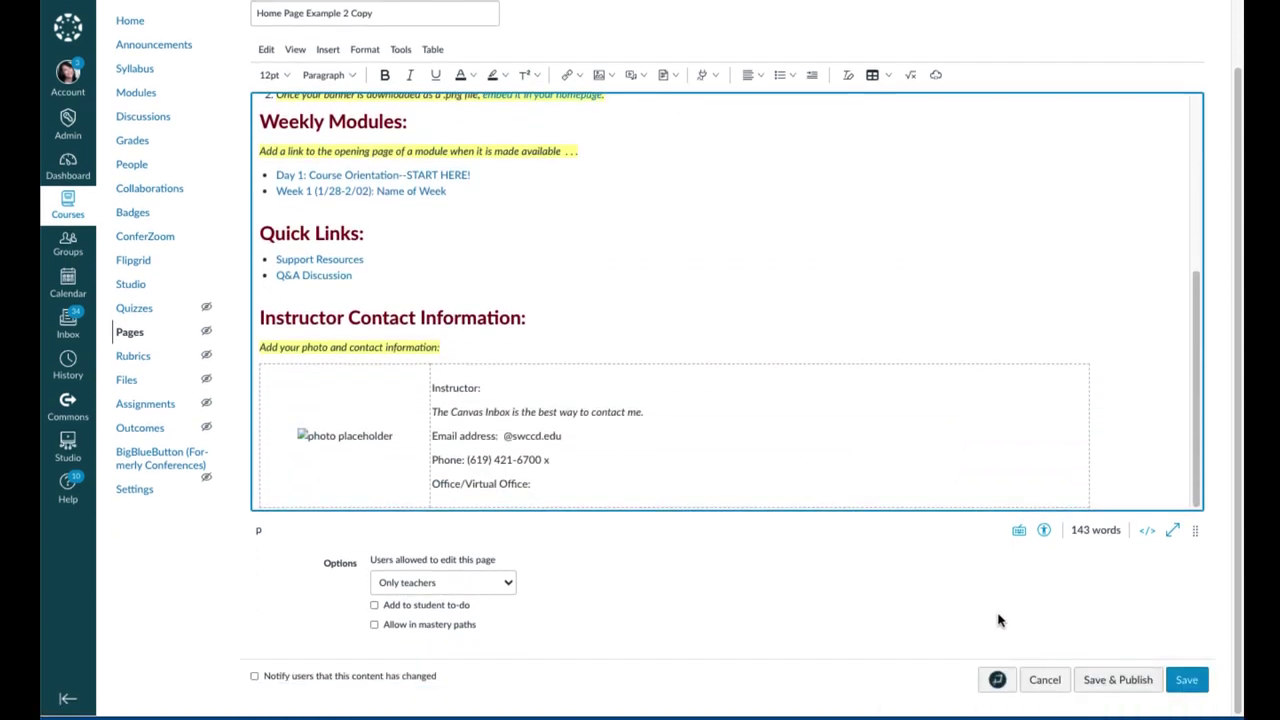
{"action": "left_click", "coordinate": [1187, 684]}
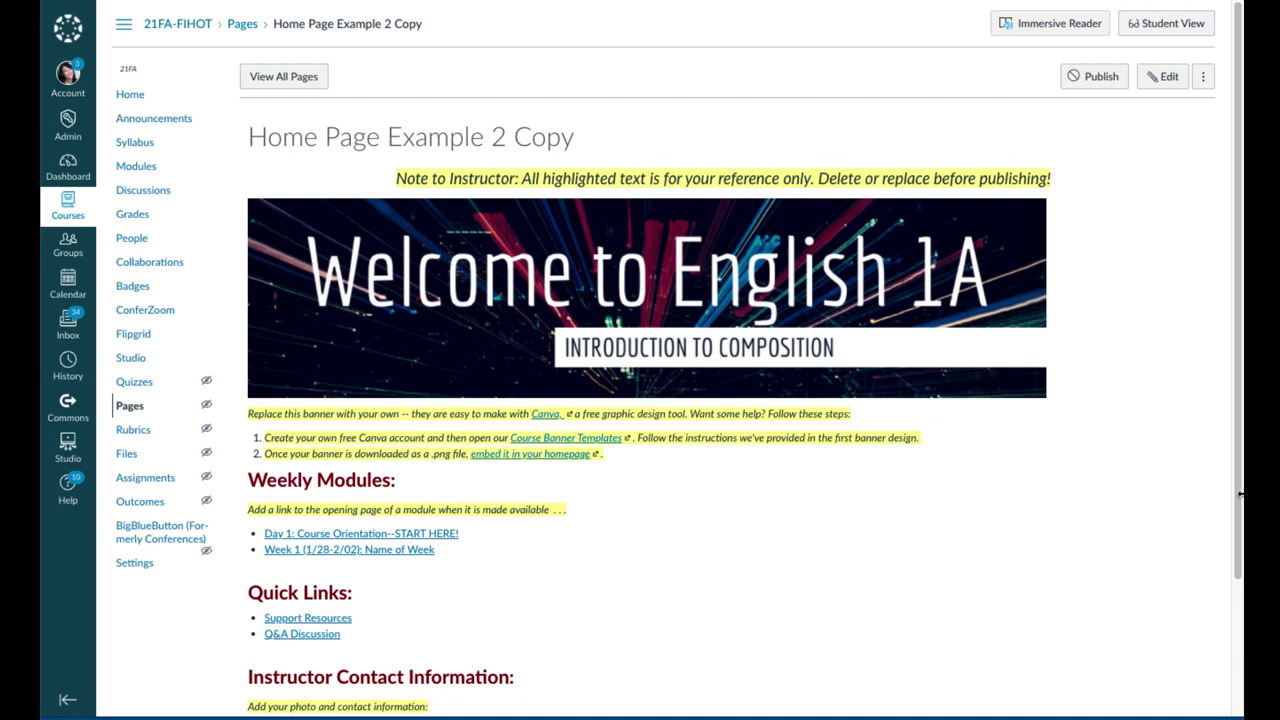
{"action": "left_click_drag", "start_coordinate": [1240, 493], "coordinate": [1168, 490]}
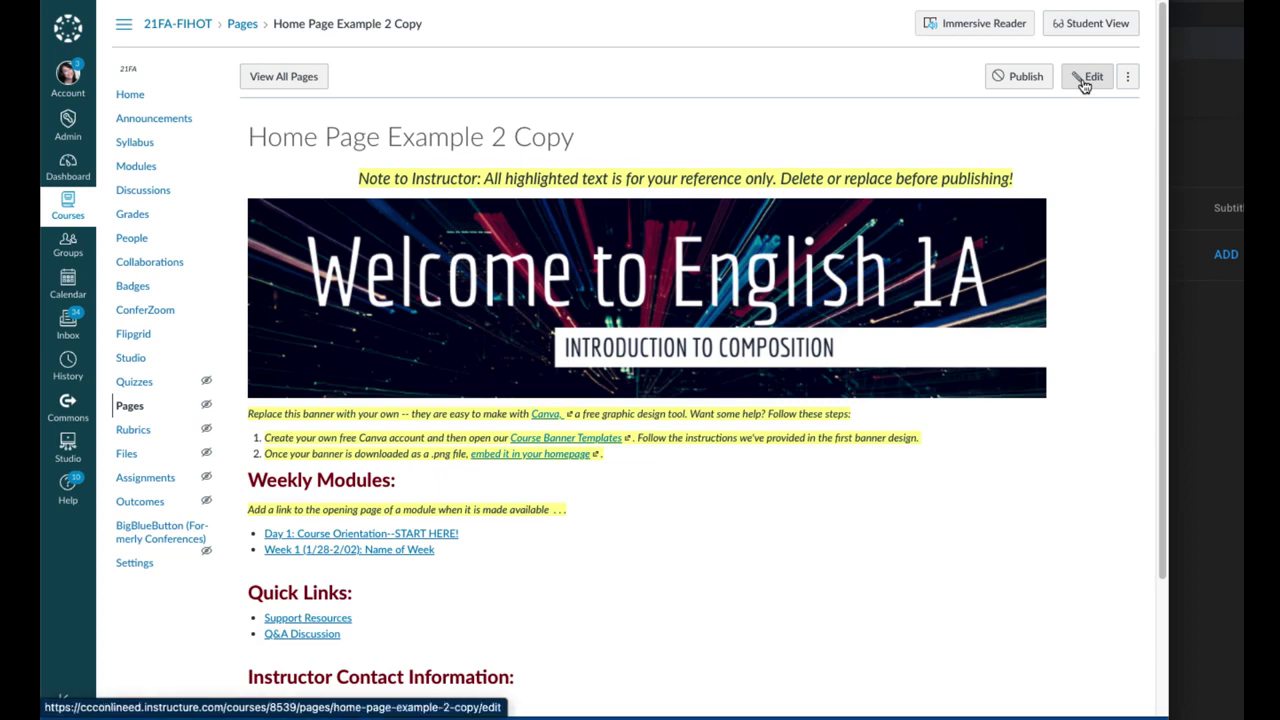
Step: Edit the page again and view its raw HTML, highlighting the banner's img tag
{"action": "left_click", "coordinate": [1086, 78]}
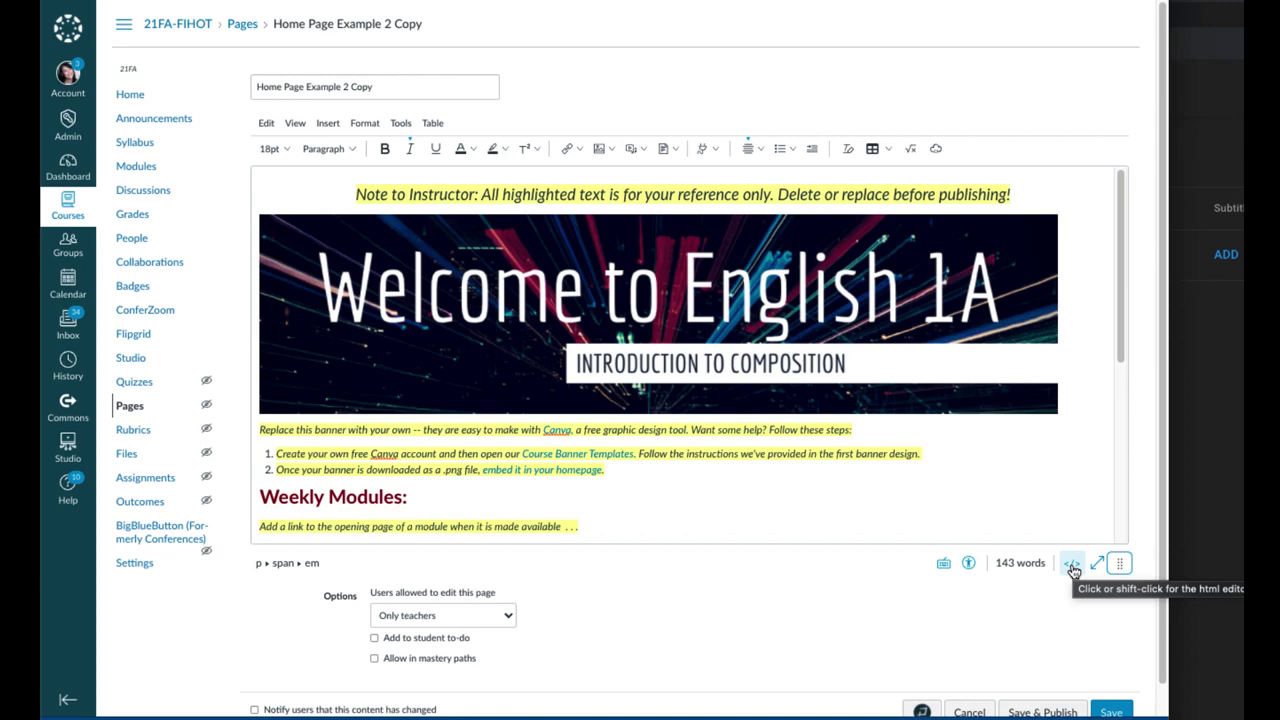
{"action": "left_click", "coordinate": [1072, 566]}
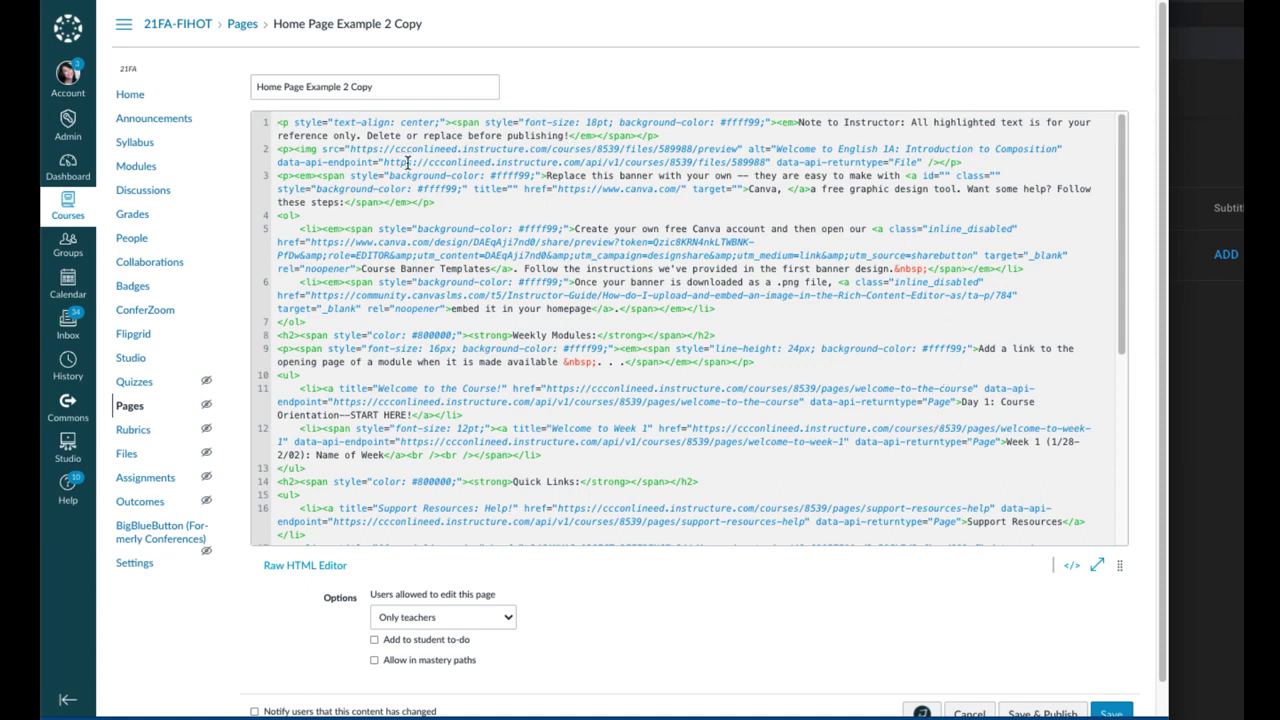
{"action": "double_click", "coordinate": [309, 150]}
{"action": "left_click", "coordinate": [794, 172]}
Step: In the rich text view, resize the English 1A banner to 1188 × 297
{"action": "left_click", "coordinate": [1072, 567]}
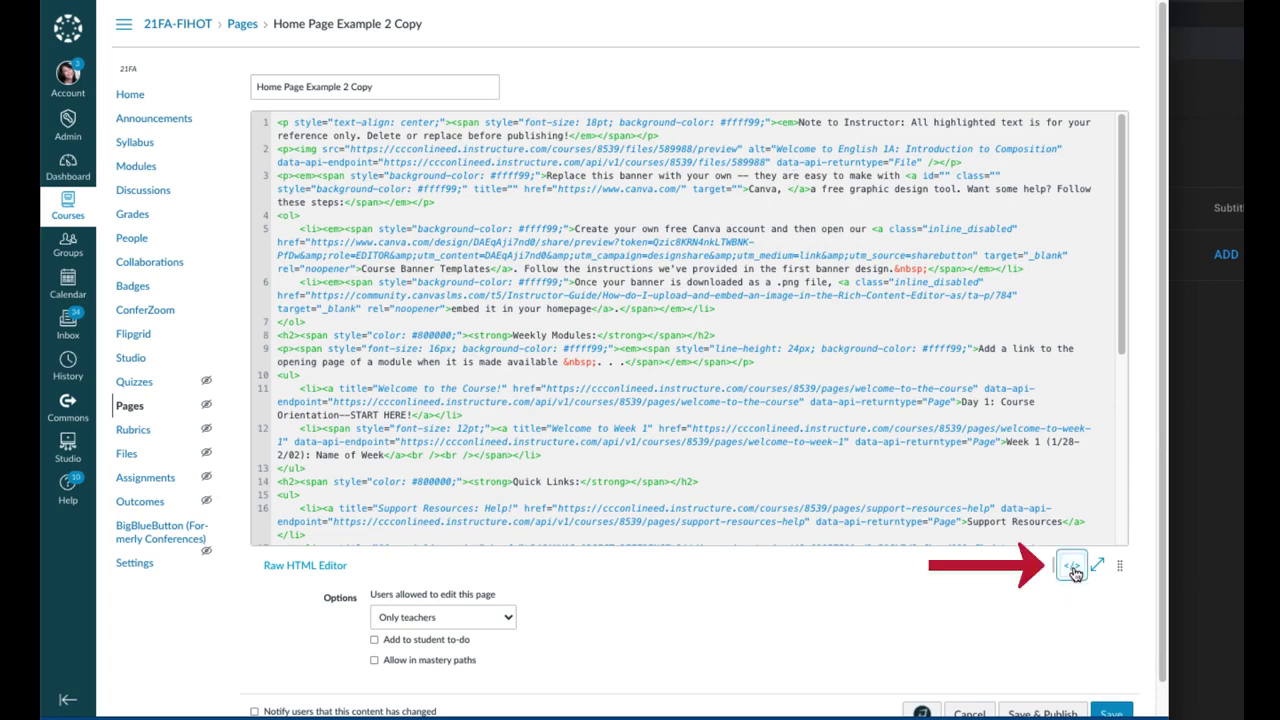
{"action": "left_click", "coordinate": [1072, 567]}
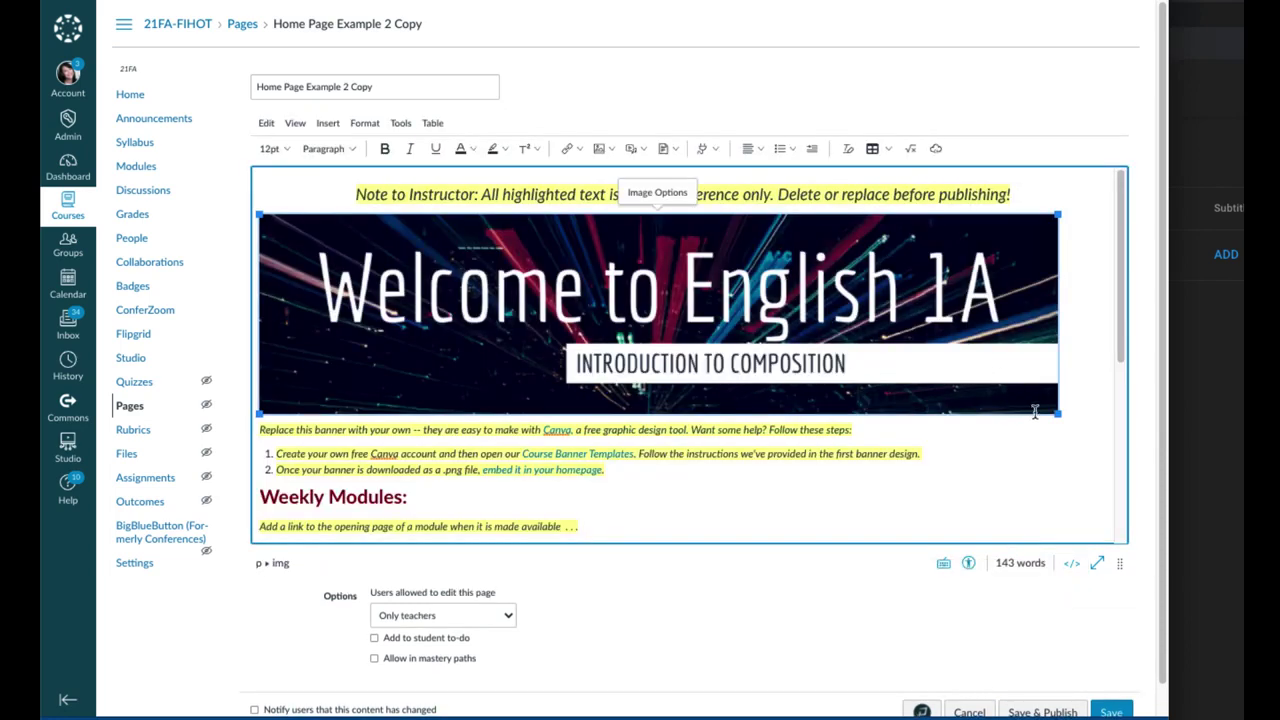
{"action": "left_click_drag", "start_coordinate": [1057, 413], "coordinate": [1045, 416]}
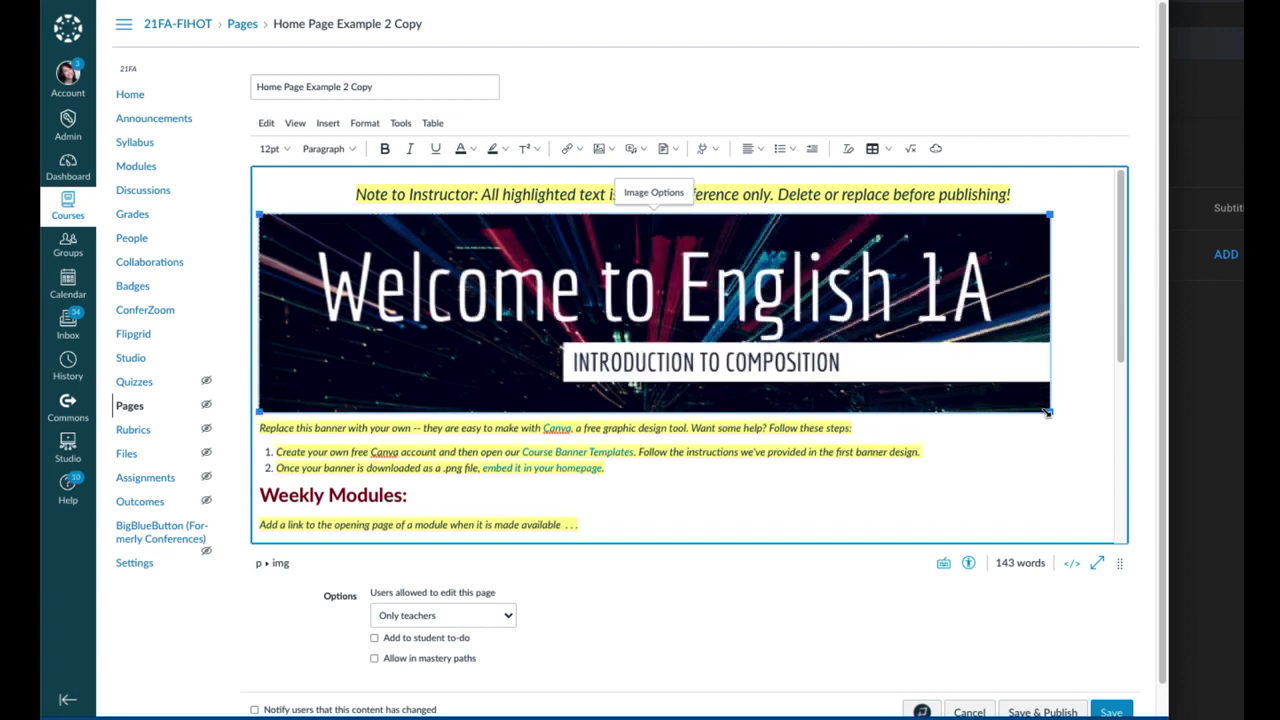
{"action": "left_click", "coordinate": [1072, 568]}
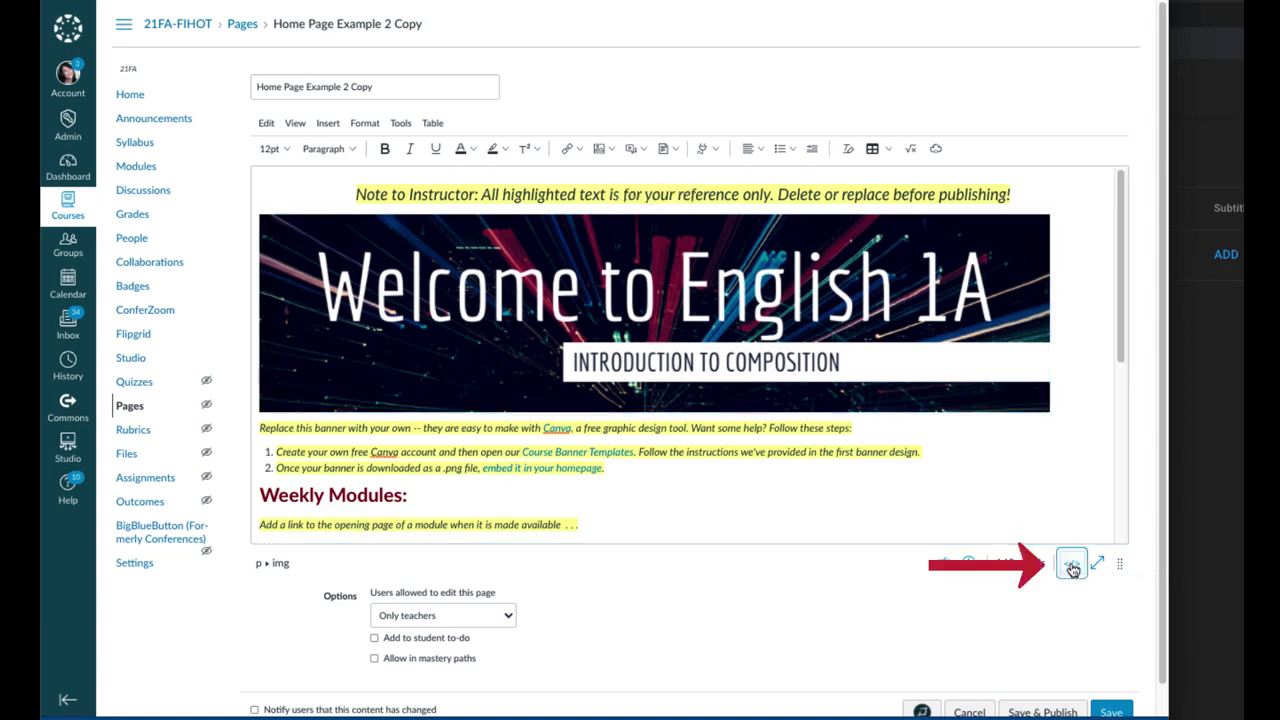
Step: In the HTML source, change the banner img width from 1188 to 100%
{"action": "left_click", "coordinate": [1072, 568]}
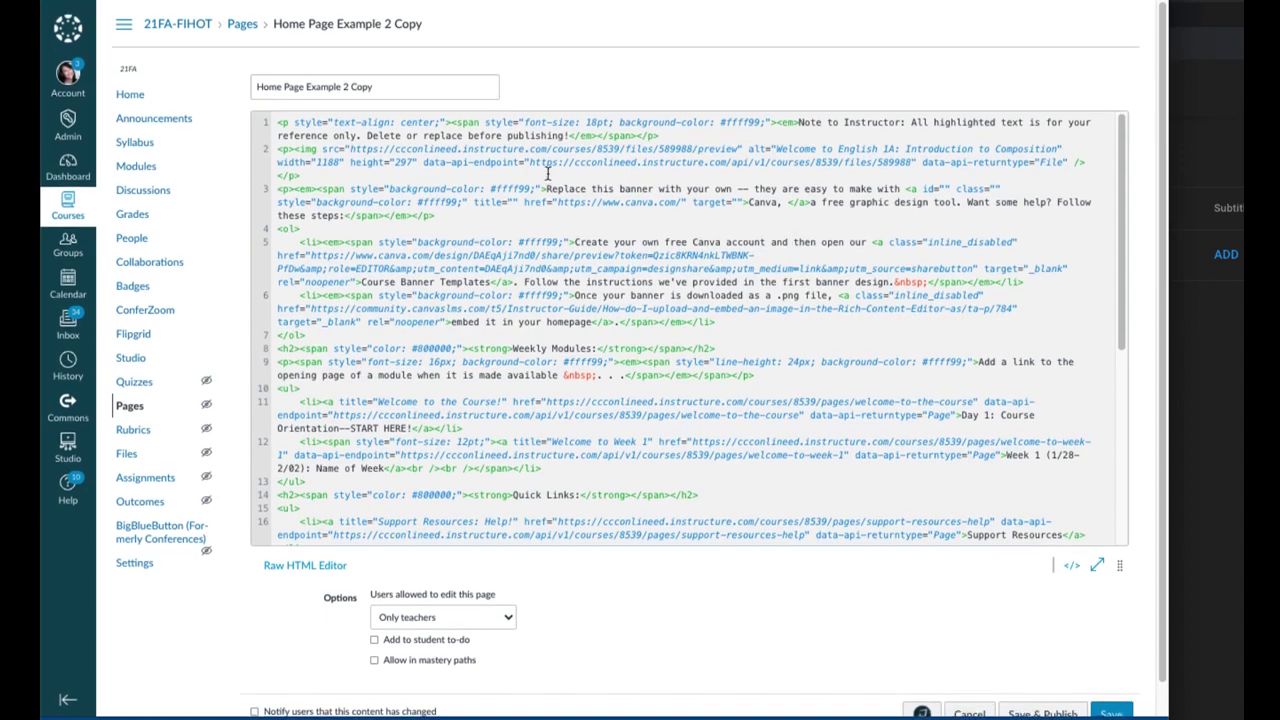
{"action": "double_click", "coordinate": [306, 149]}
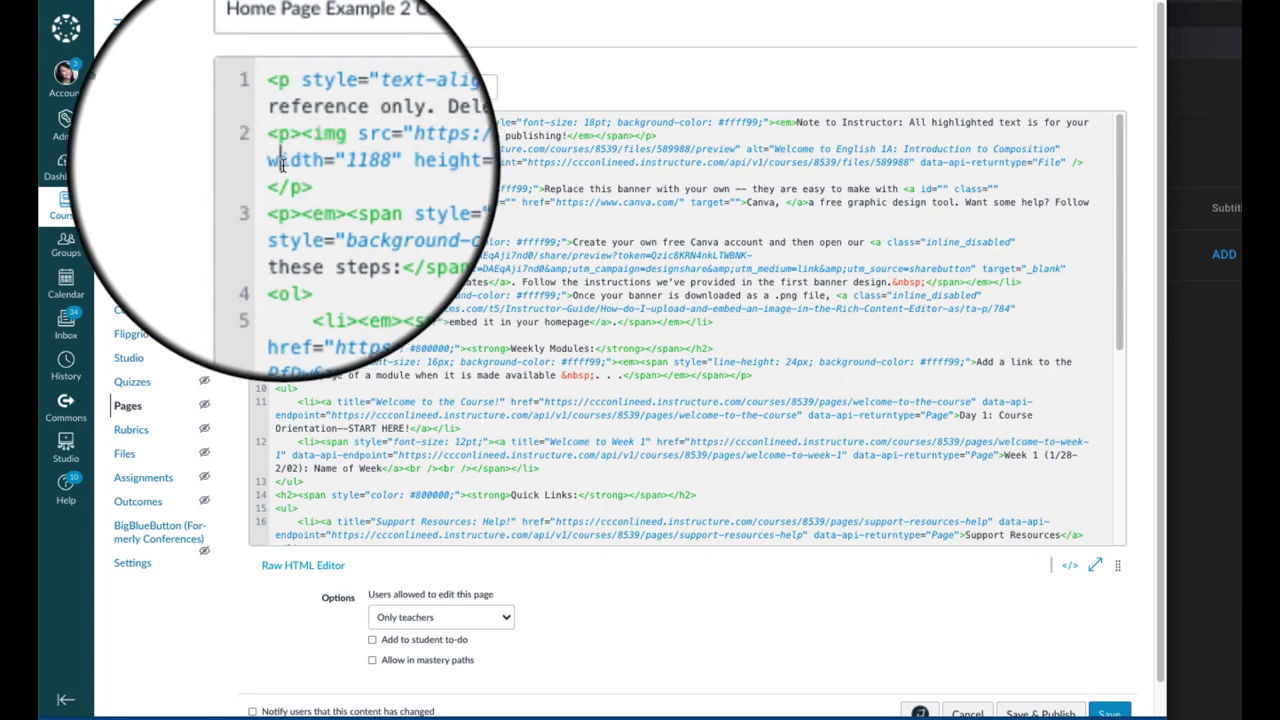
{"action": "double_click", "coordinate": [296, 159]}
{"action": "double_click", "coordinate": [375, 163]}
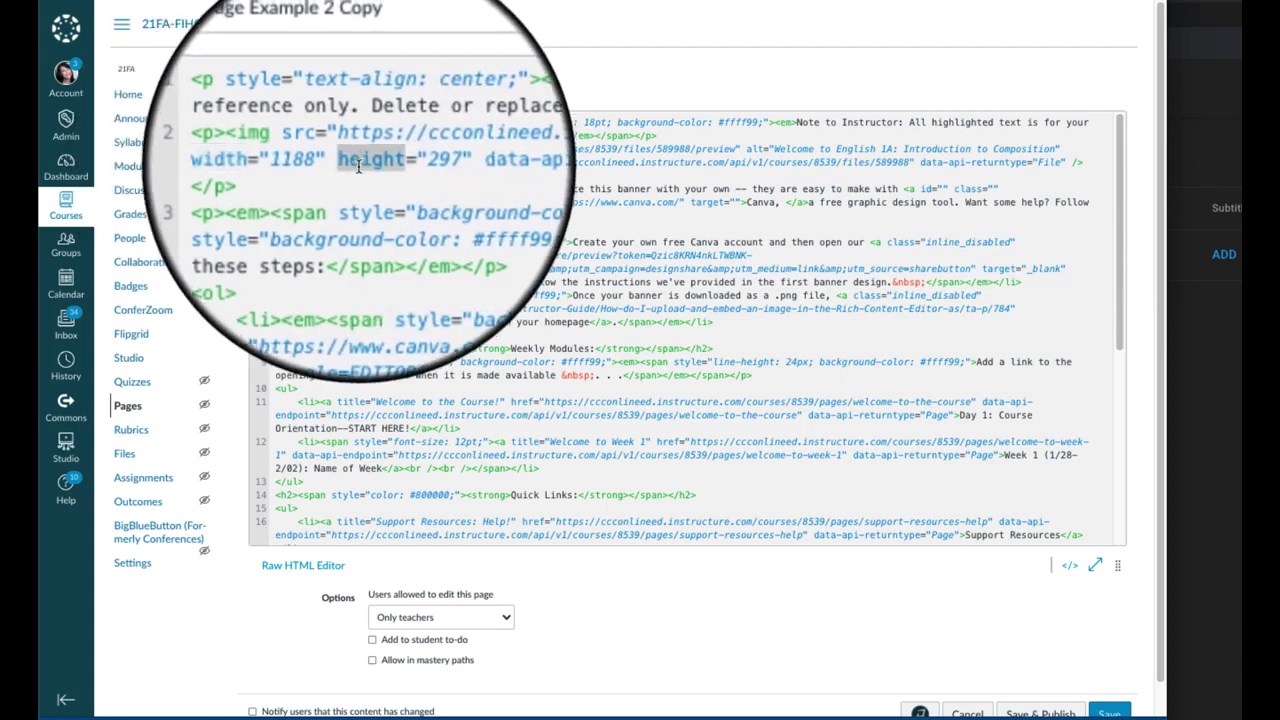
{"action": "double_click", "coordinate": [323, 163]}
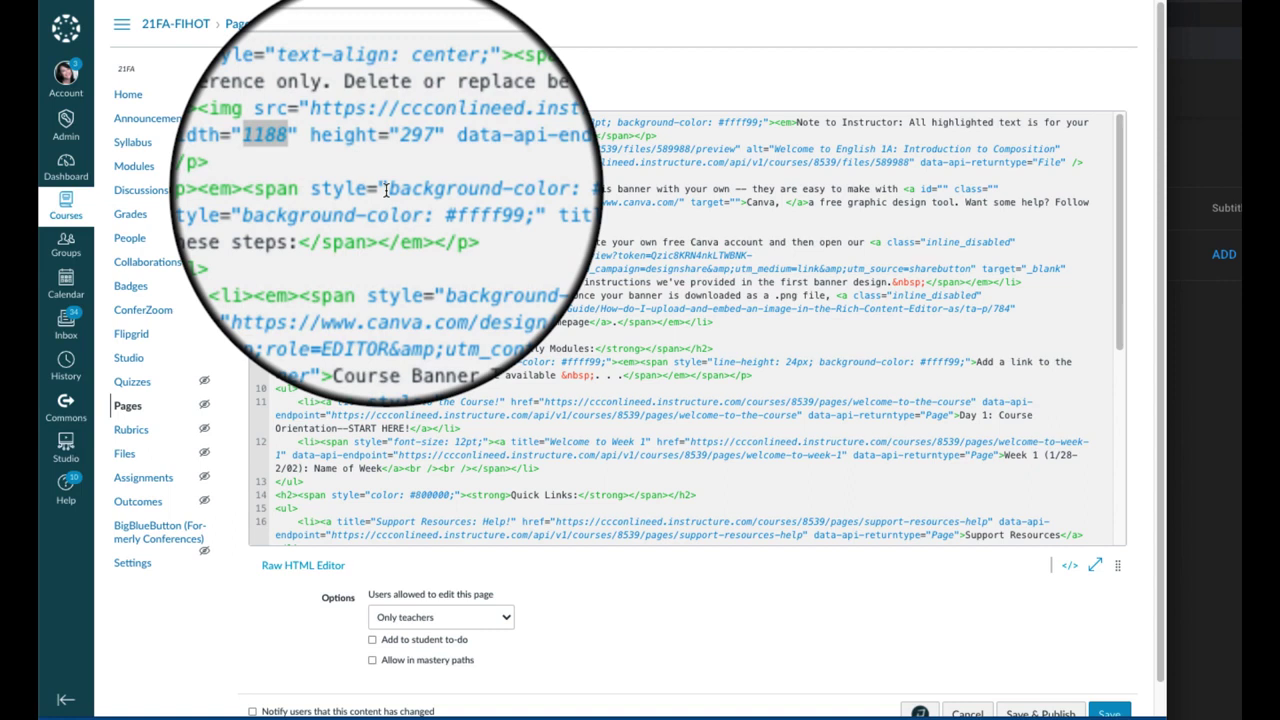
{"action": "type", "text": "100"}
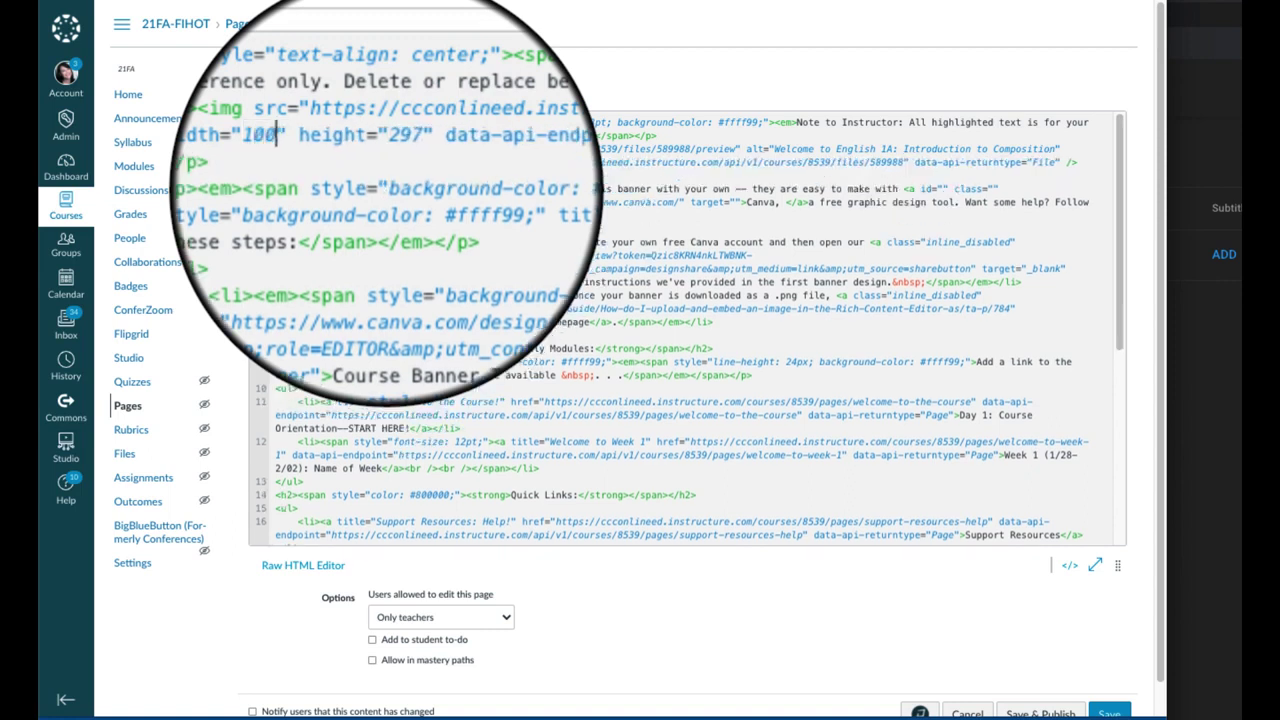
{"action": "type", "text": "%"}
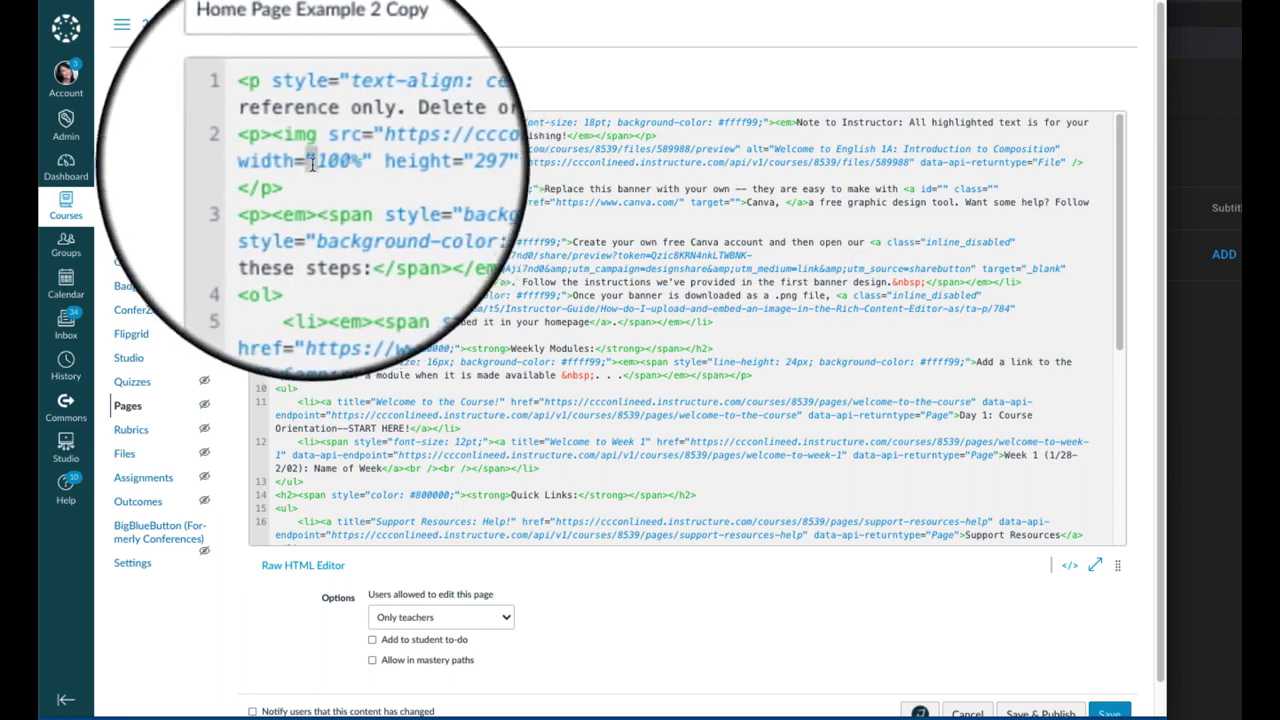
{"action": "left_click_drag", "start_coordinate": [313, 163], "coordinate": [337, 165]}
{"action": "left_click", "coordinate": [323, 166]}
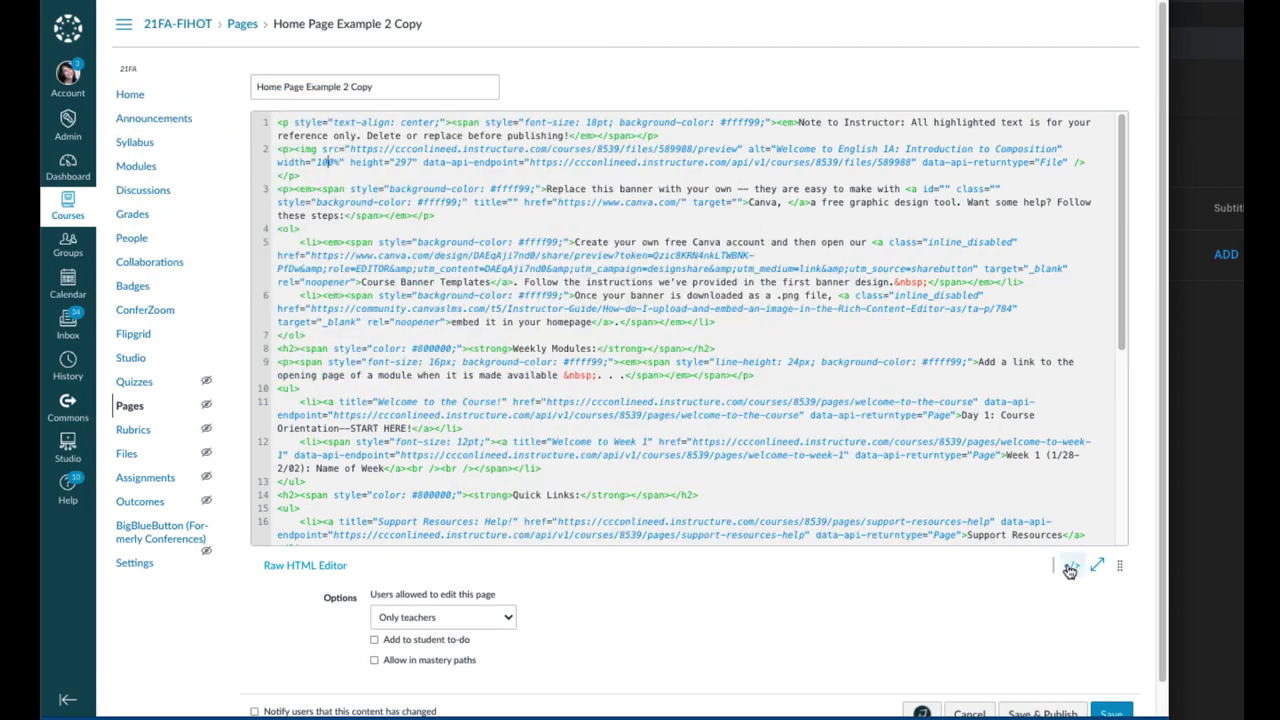
Step: Save the page and narrow the window to confirm the banner scales to fit
{"action": "left_click", "coordinate": [1070, 569]}
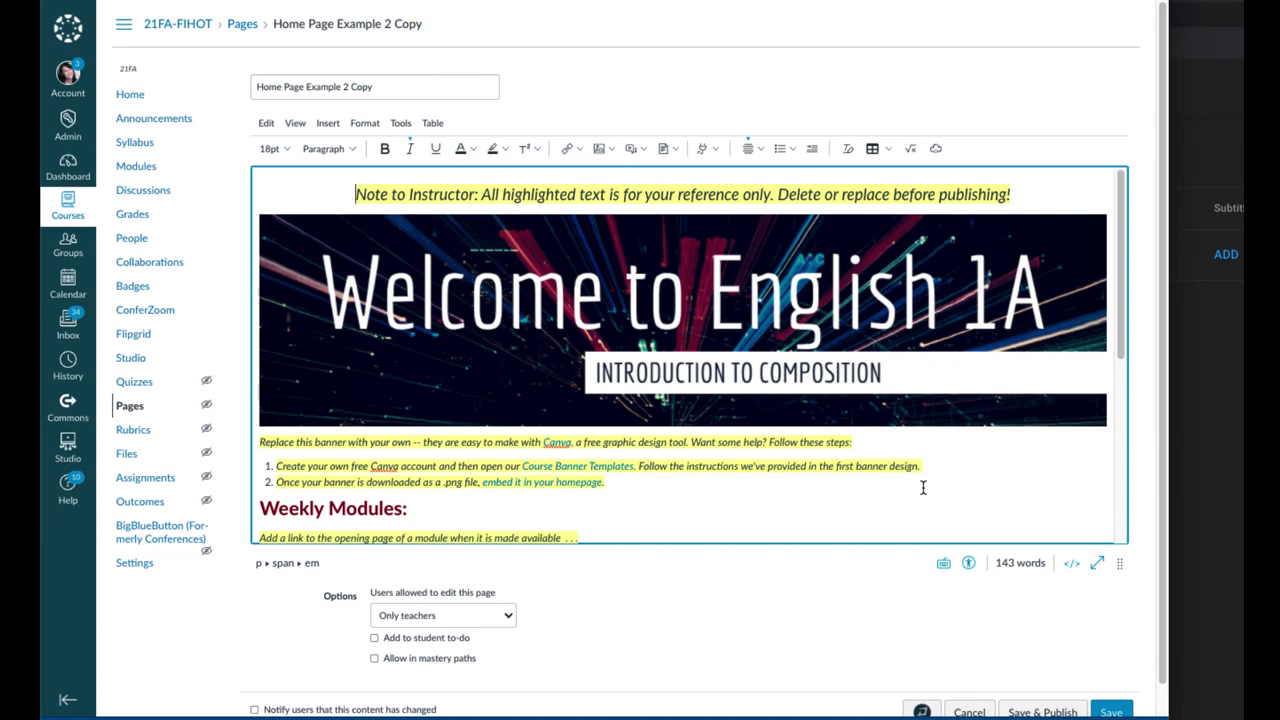
{"action": "left_click", "coordinate": [1100, 708]}
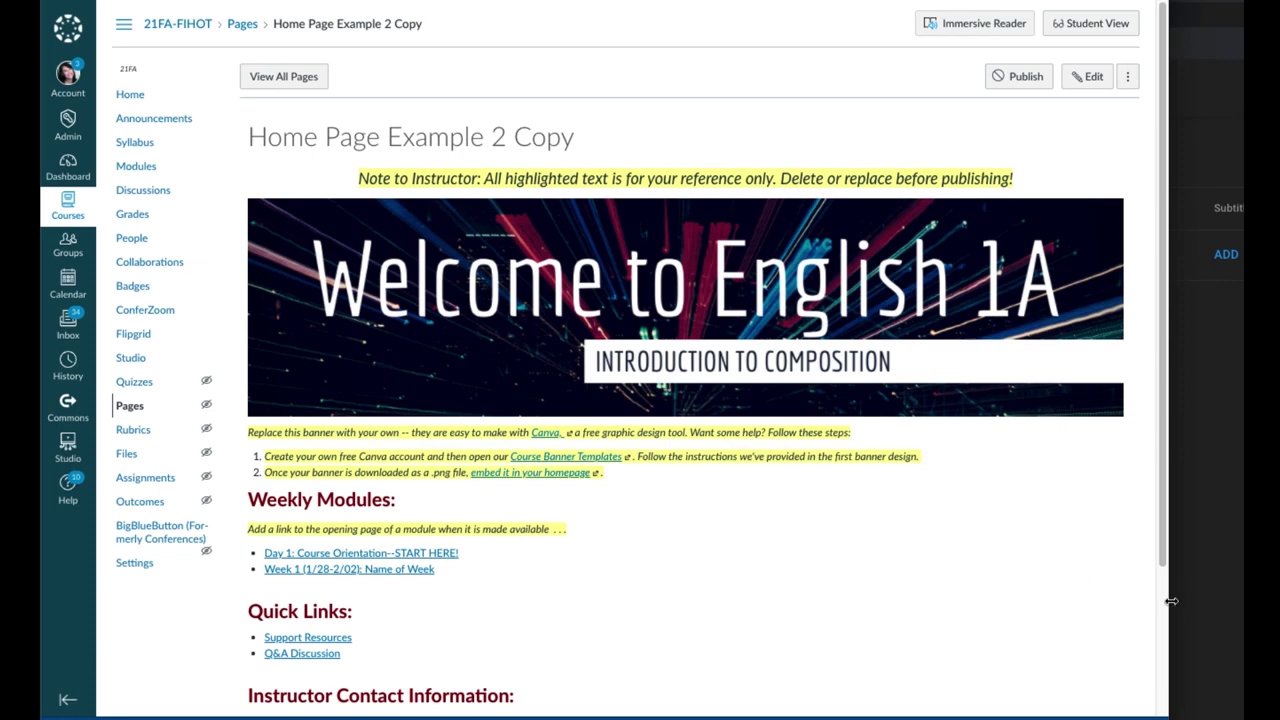
{"action": "left_click_drag", "start_coordinate": [1171, 600], "coordinate": [1002, 590]}
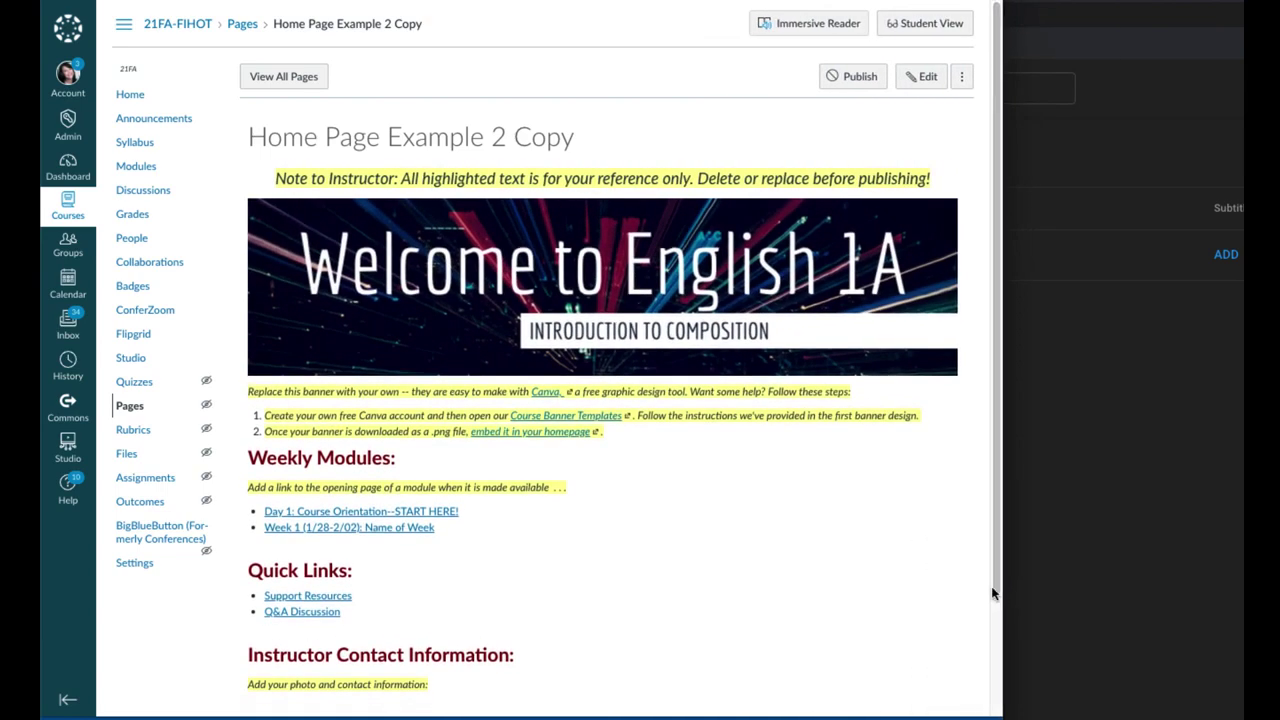